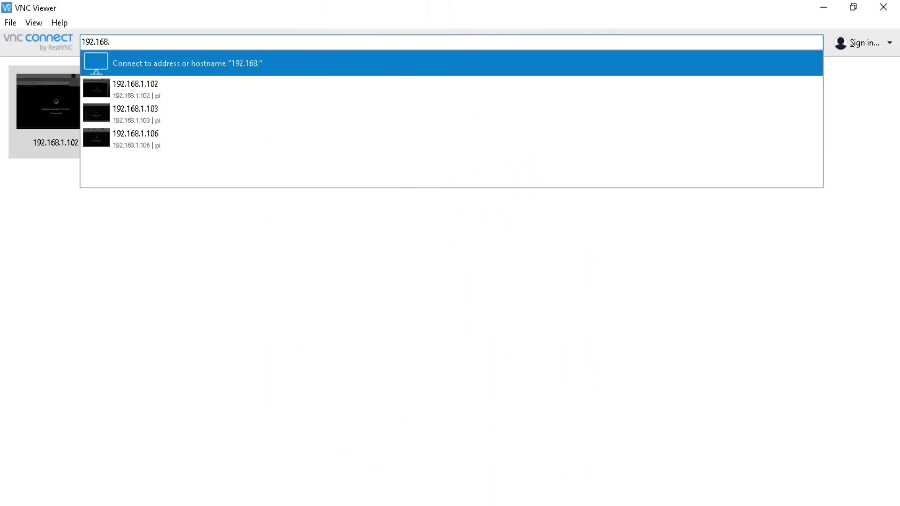
text(1.104)
Accept the 192.168.1.104 server identity and sign in as pi with the password remembered.
key(Return)
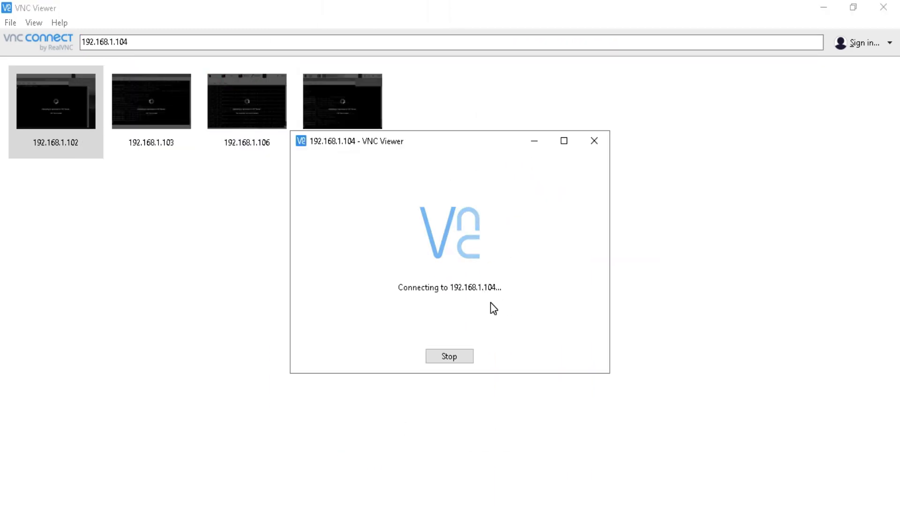
click(510, 329)
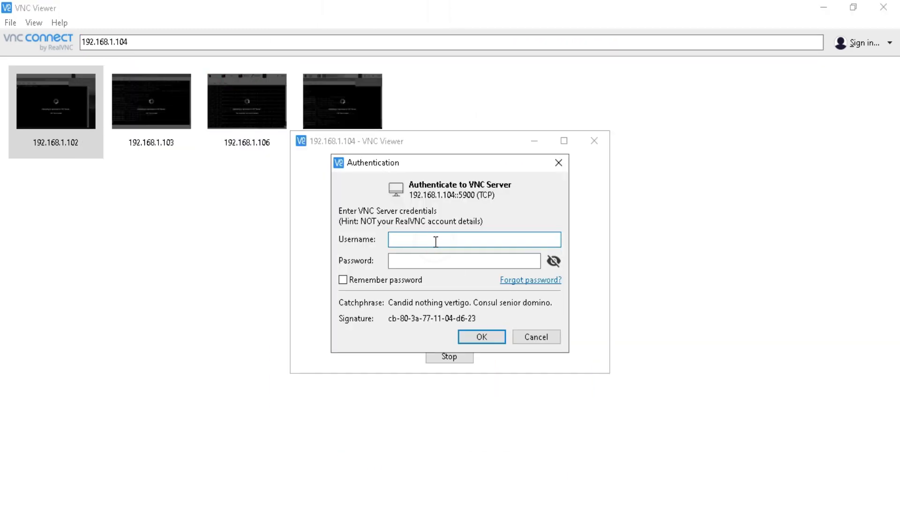
text(pi)
click(466, 260)
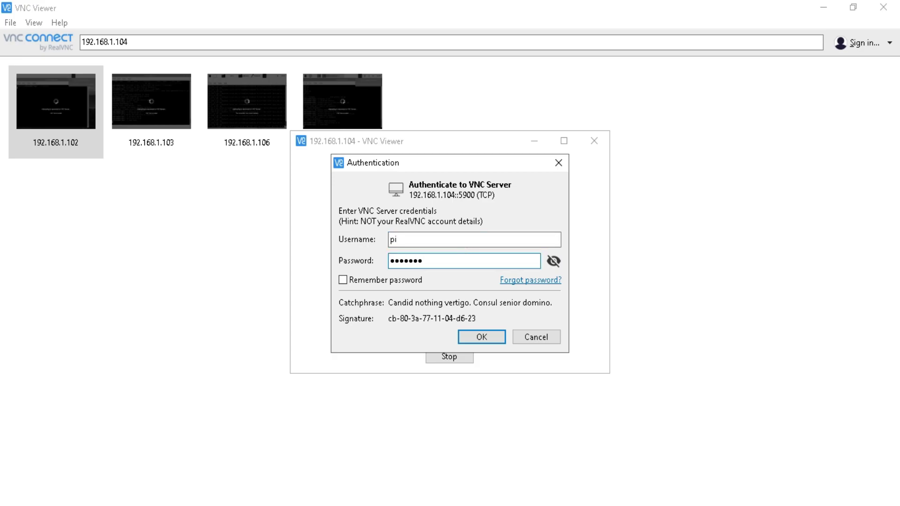
click(482, 337)
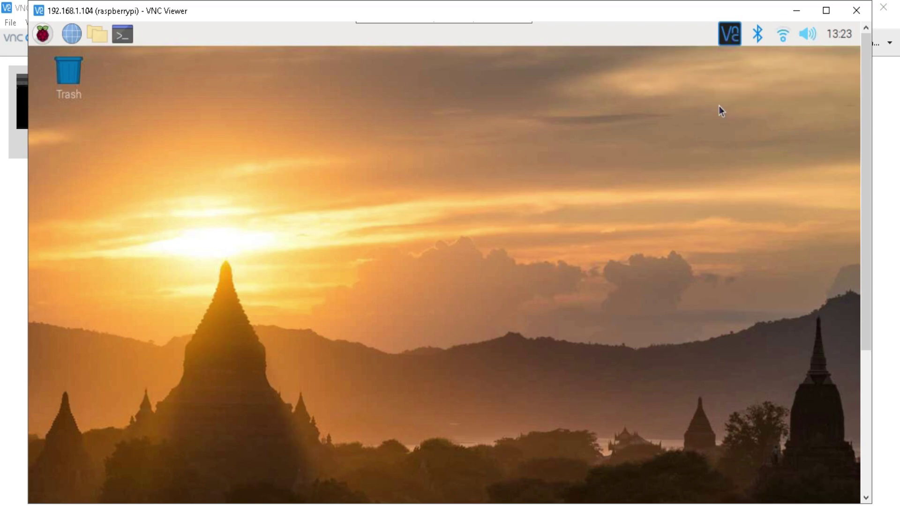
Launch LXTerminal from the Raspberry Pi taskbar.
click(122, 34)
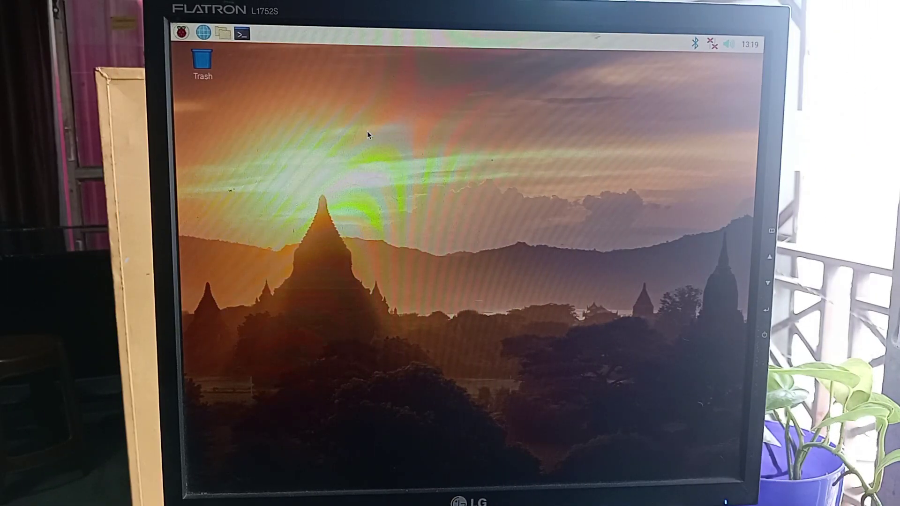
Connect the Pi to the '1 Step RnD' Wi-Fi network using its pre-shared key.
click(715, 45)
click(698, 75)
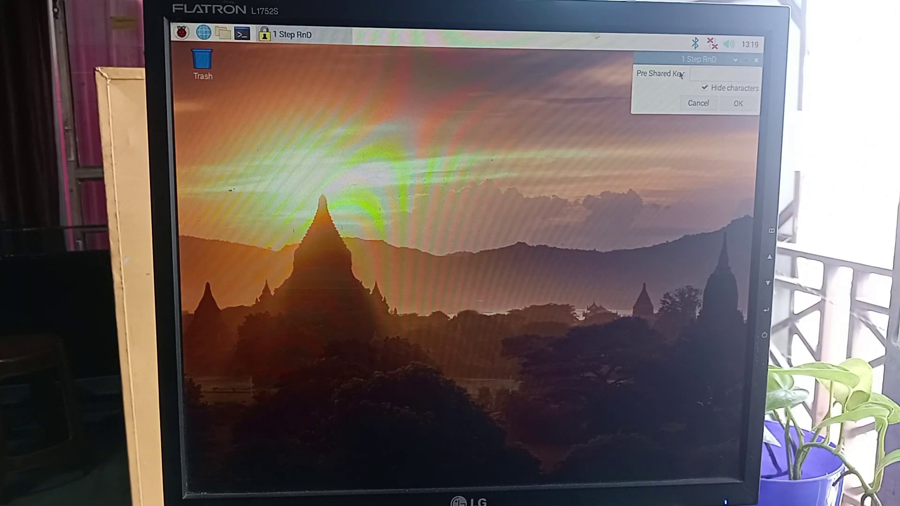
text(****)
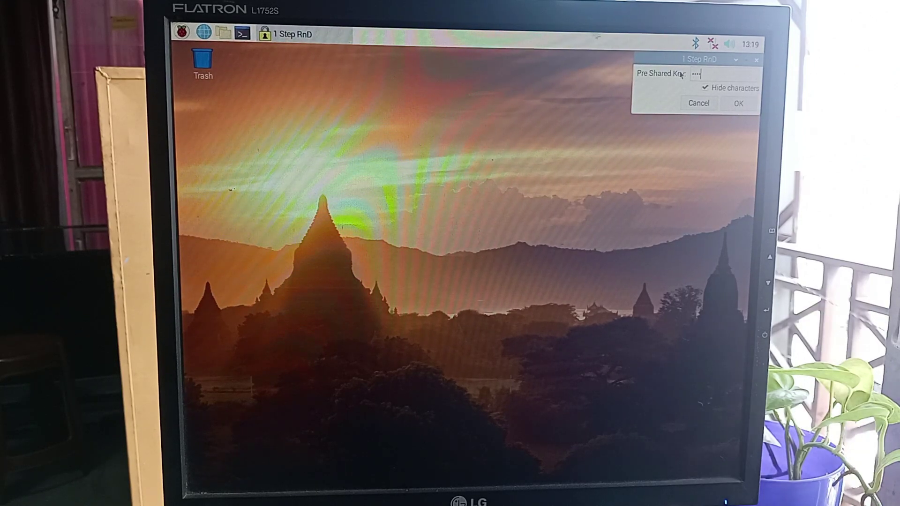
text(**)
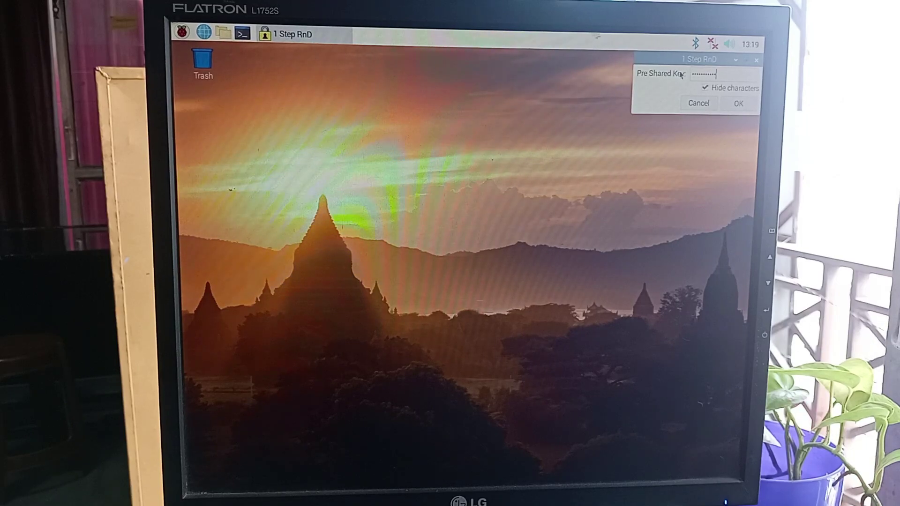
click(735, 106)
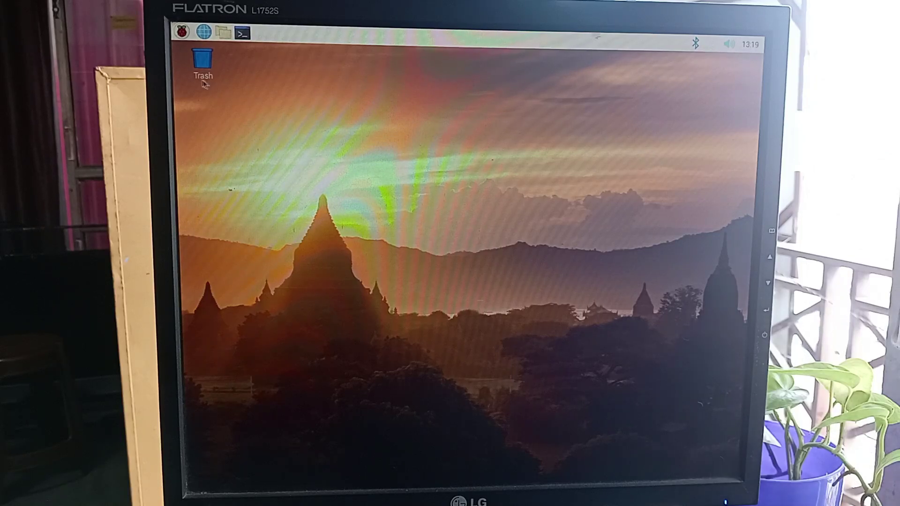
Enable SSH and VNC in the Interfaces tab of Raspberry Pi Configuration and apply.
click(181, 32)
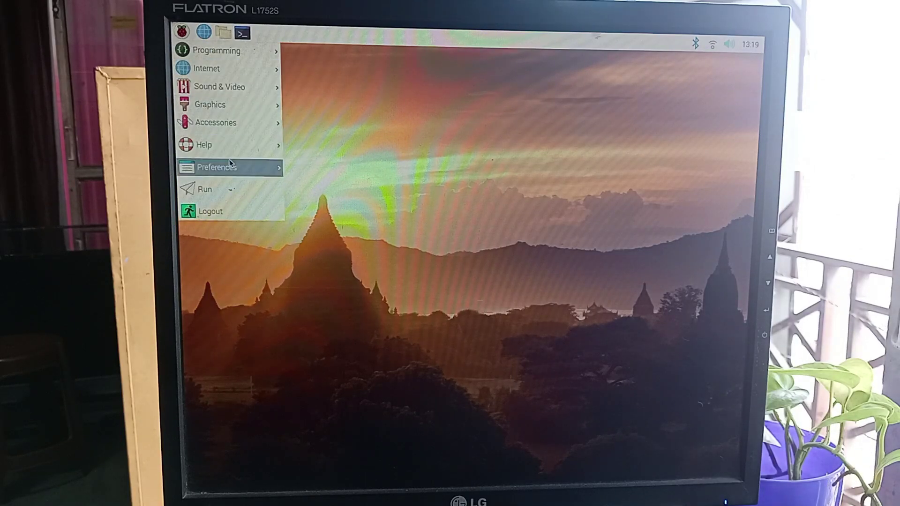
mouse_move(216, 167)
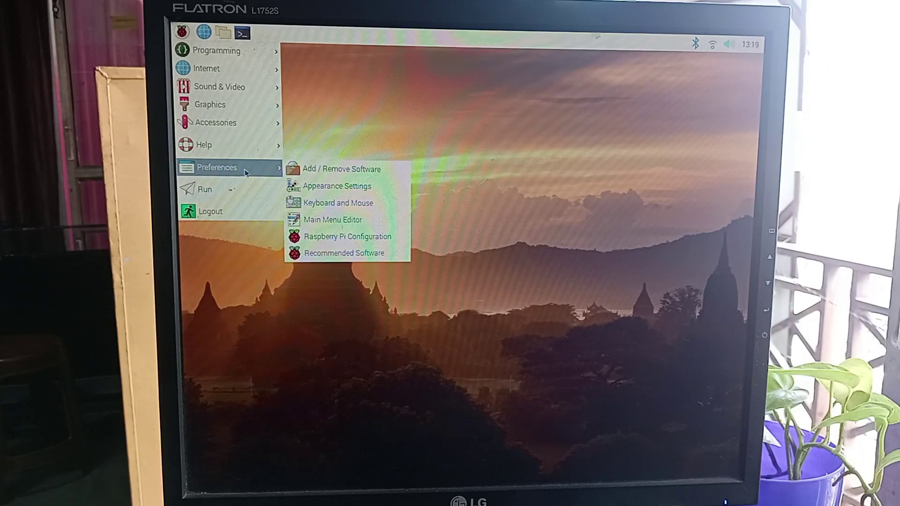
click(399, 236)
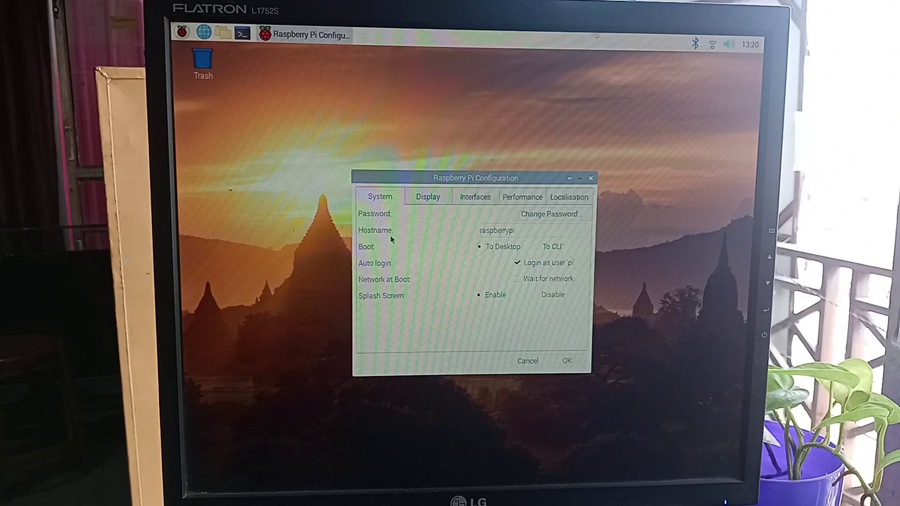
click(475, 197)
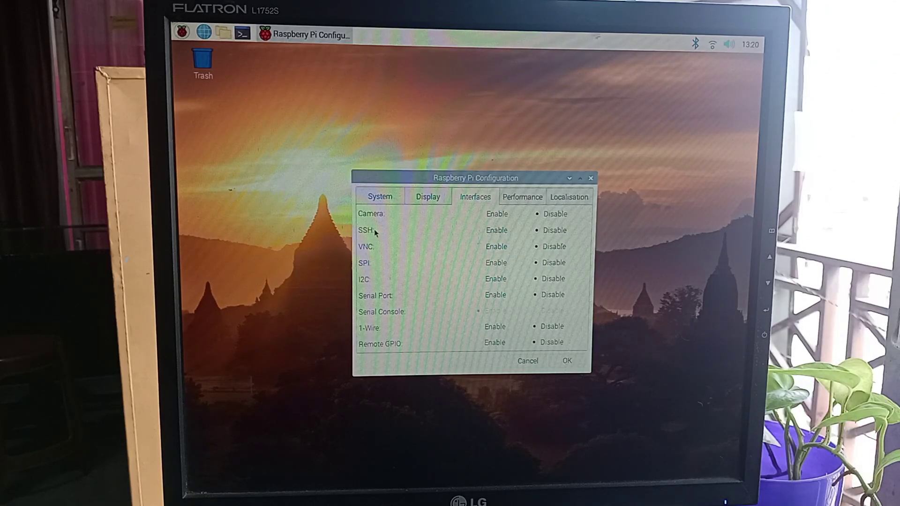
click(478, 231)
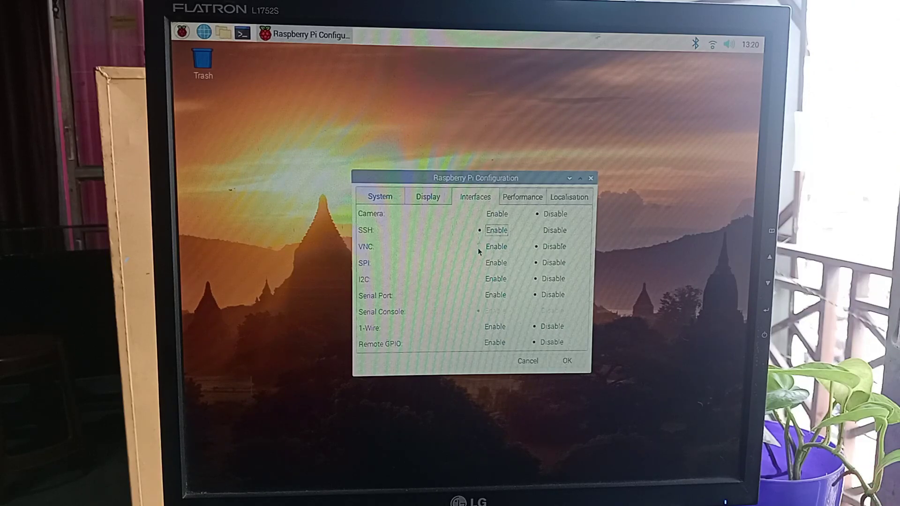
click(478, 247)
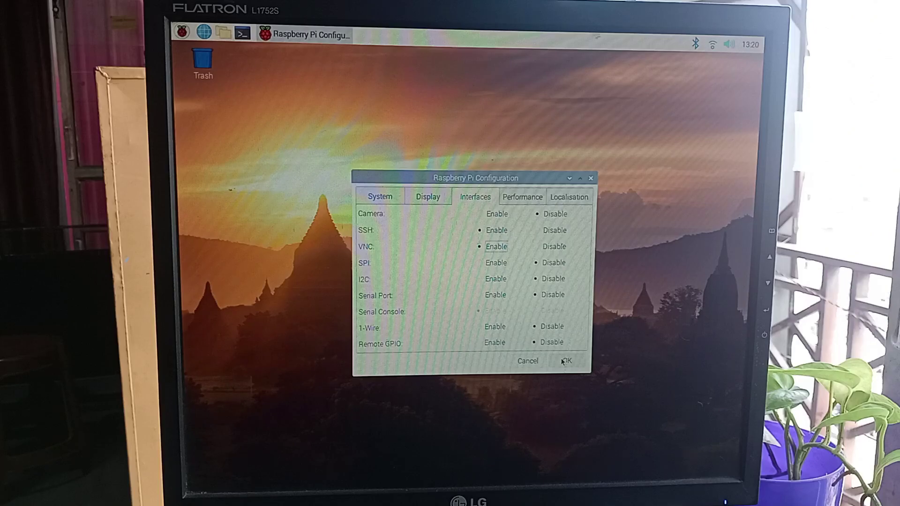
click(562, 361)
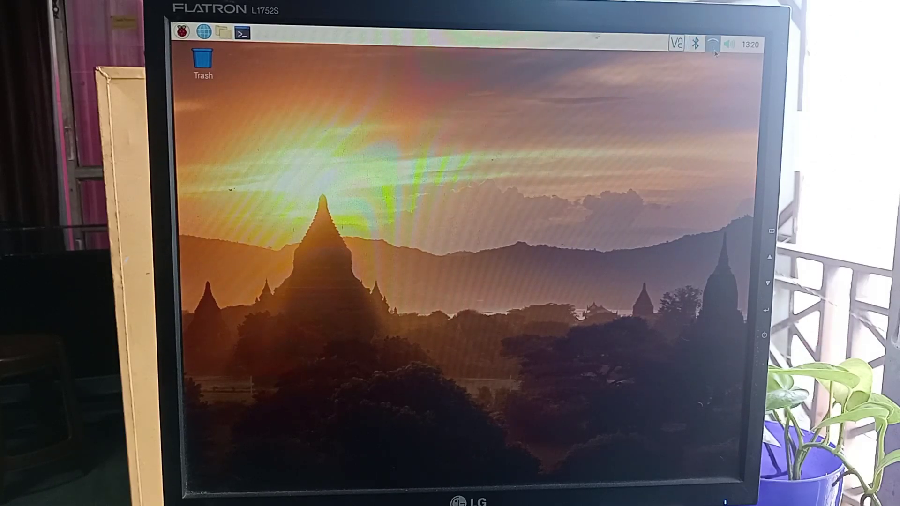
mouse_move(712, 44)
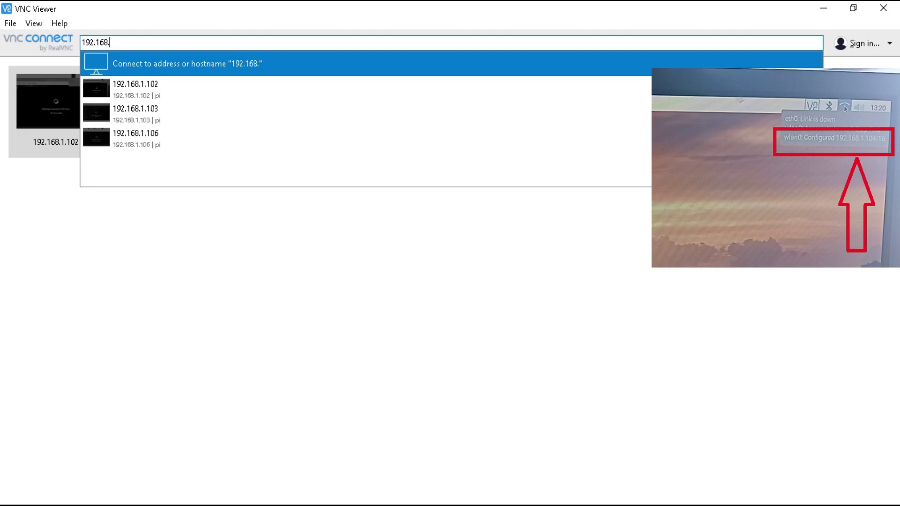
text(04)
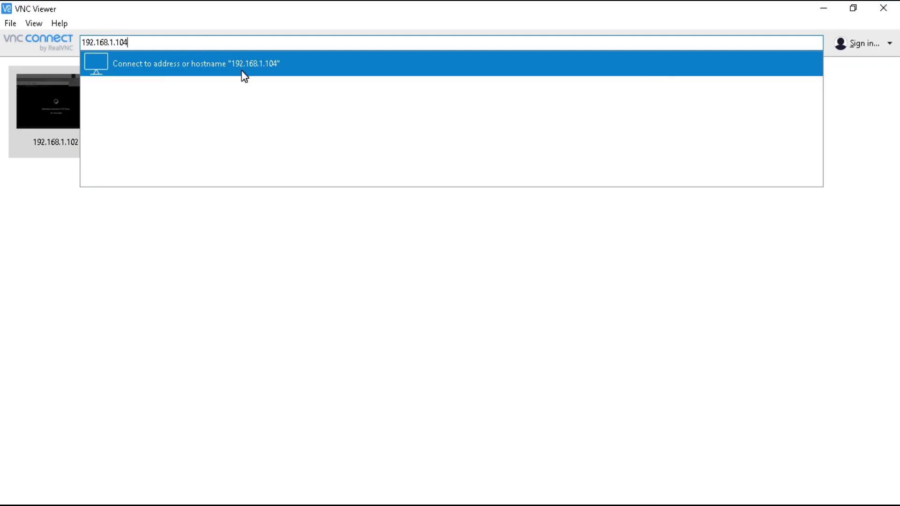
Reconnect to 192.168.1.104, accept its identity, and sign in as pi with the password saved.
click(244, 68)
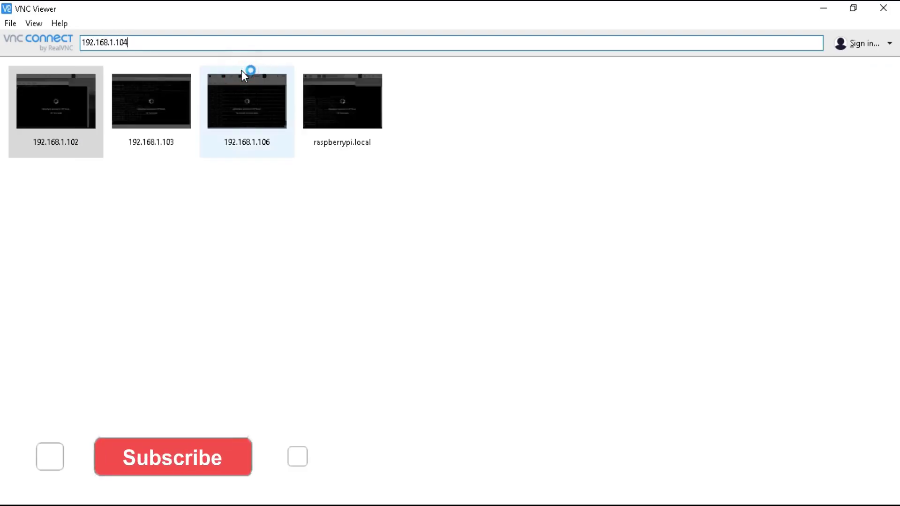
click(499, 323)
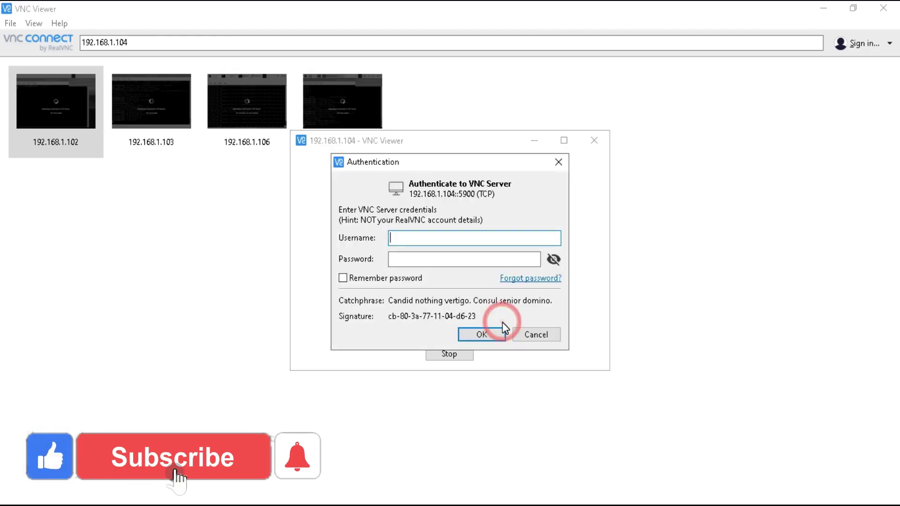
click(434, 239)
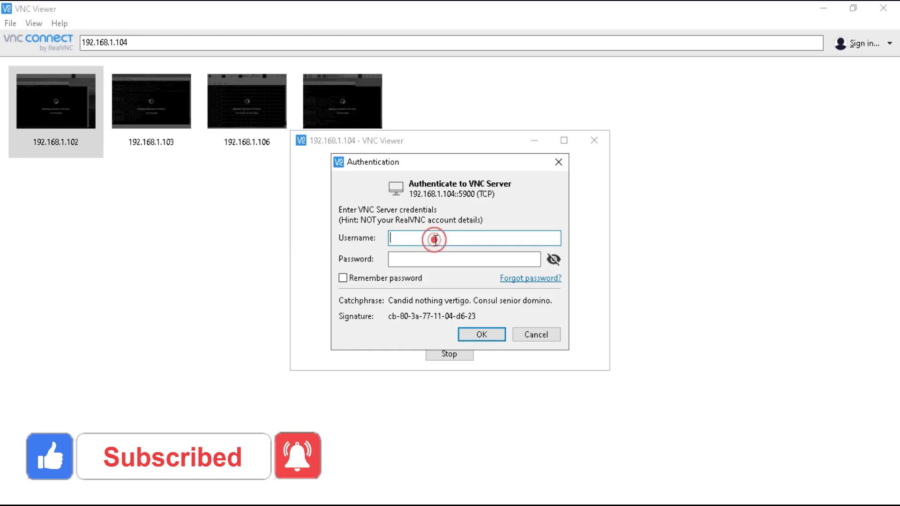
text(pi)
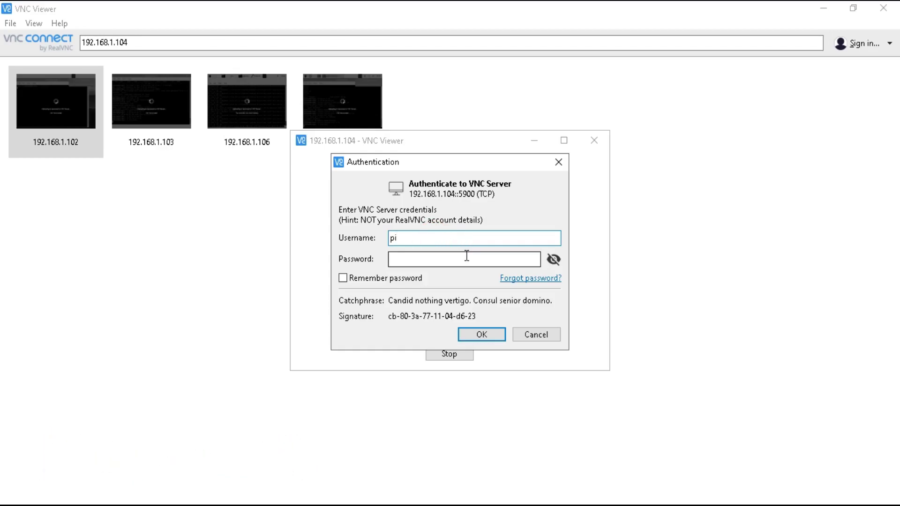
click(466, 258)
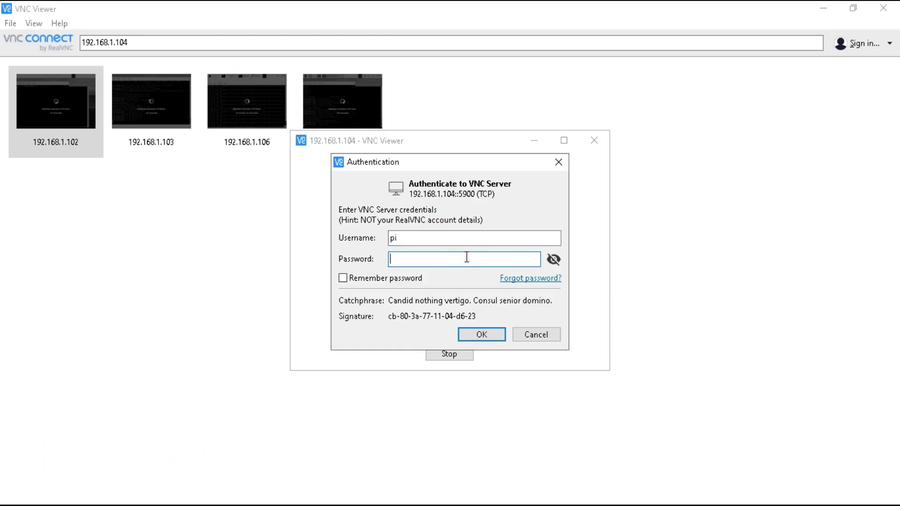
text(ra)
text(rry)
click(398, 280)
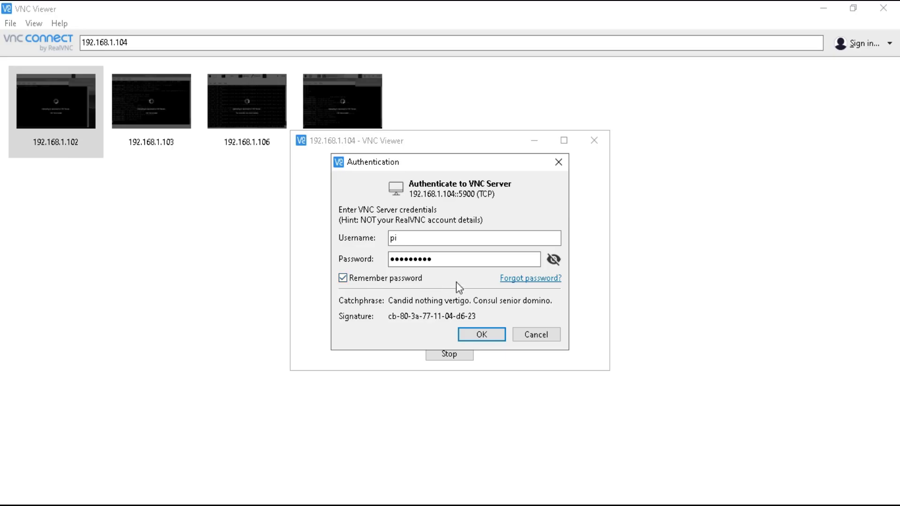
click(479, 334)
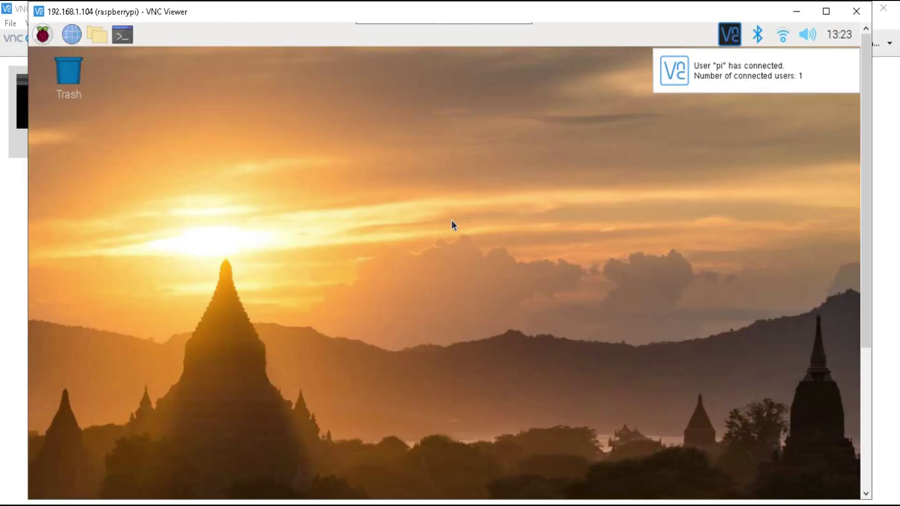
Close the 'User pi has connected' notification.
click(787, 56)
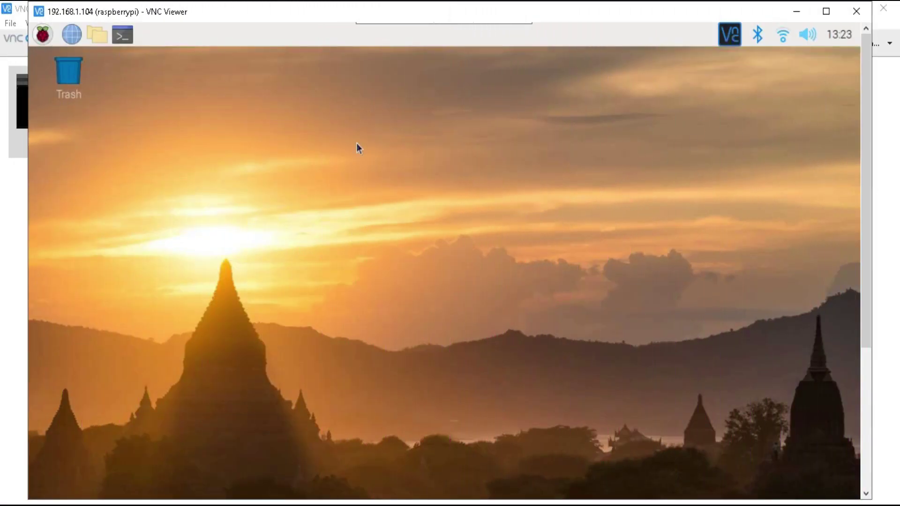
Run sudo reboot in a terminal moved higher on the Pi desktop.
click(124, 36)
drag(384, 241, 379, 120)
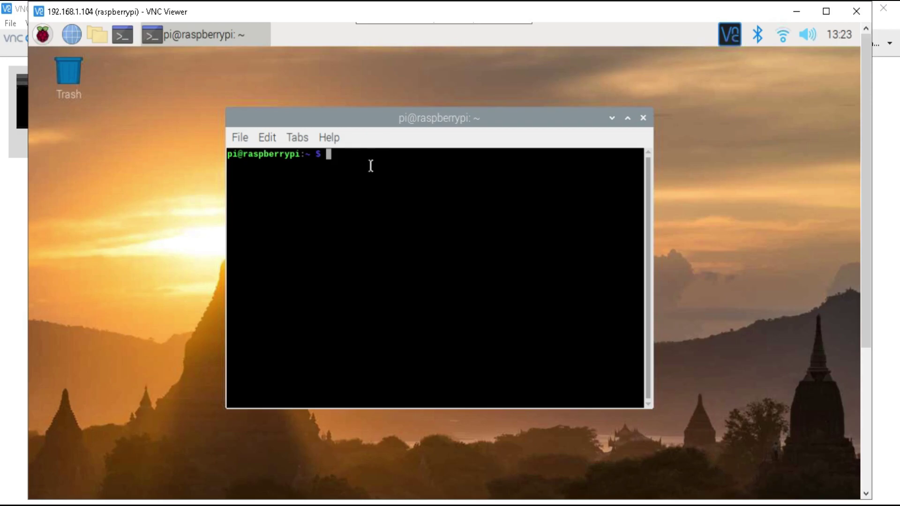
text(sudo )
text(reboot)
key(Return)
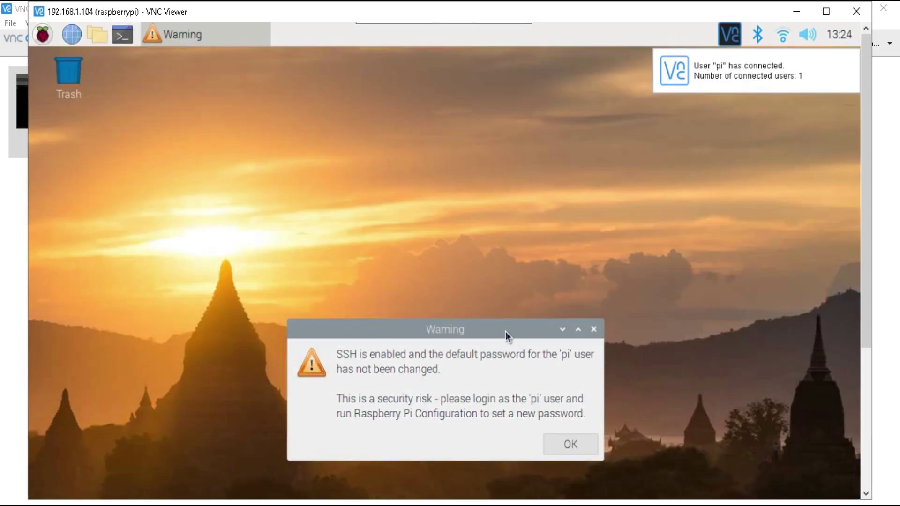
Dismiss the SSH default-password warning and run sudo halt in a new terminal.
drag(505, 331, 492, 104)
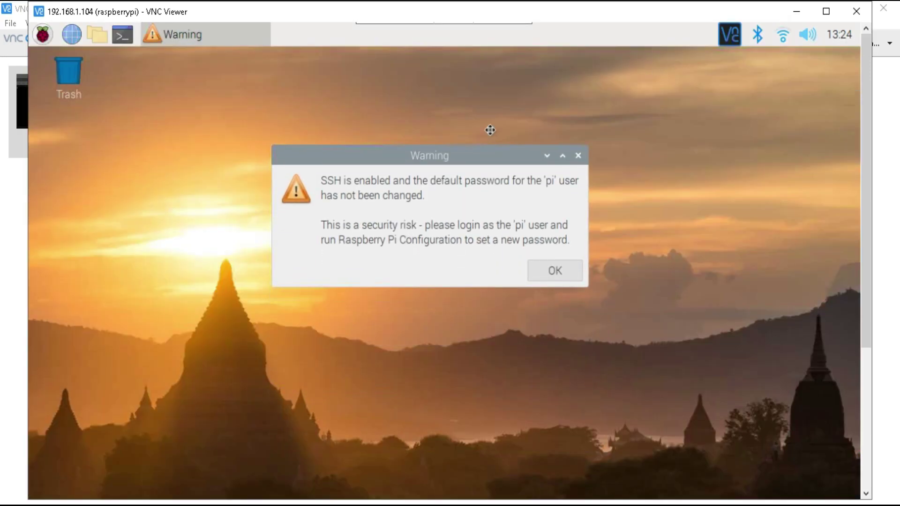
click(558, 216)
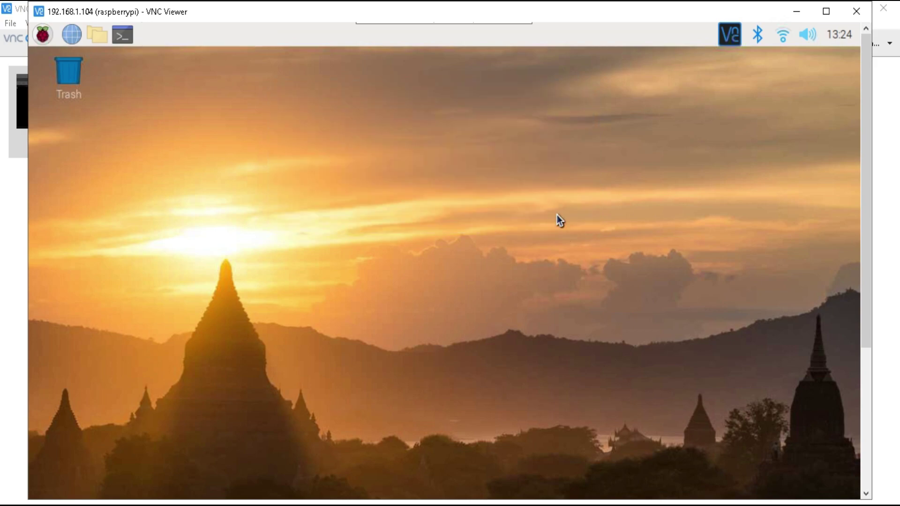
click(125, 34)
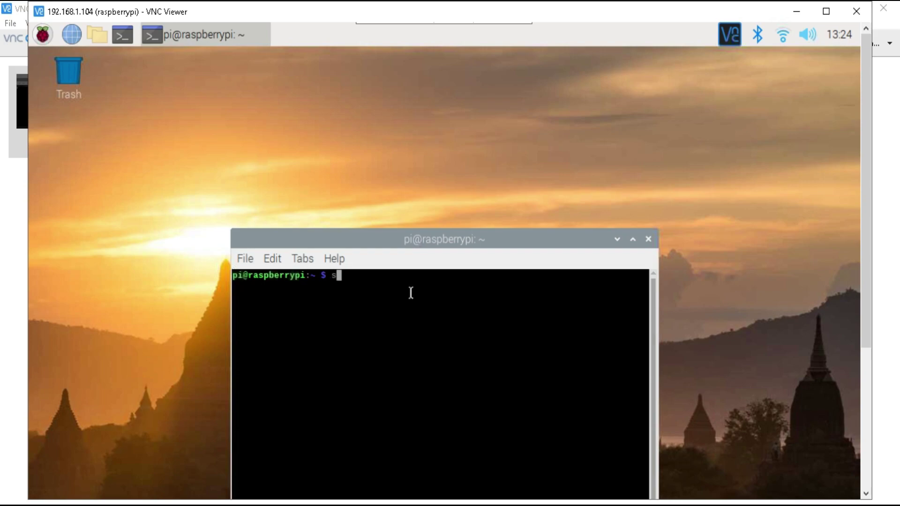
text(sudo halt)
key(Return)
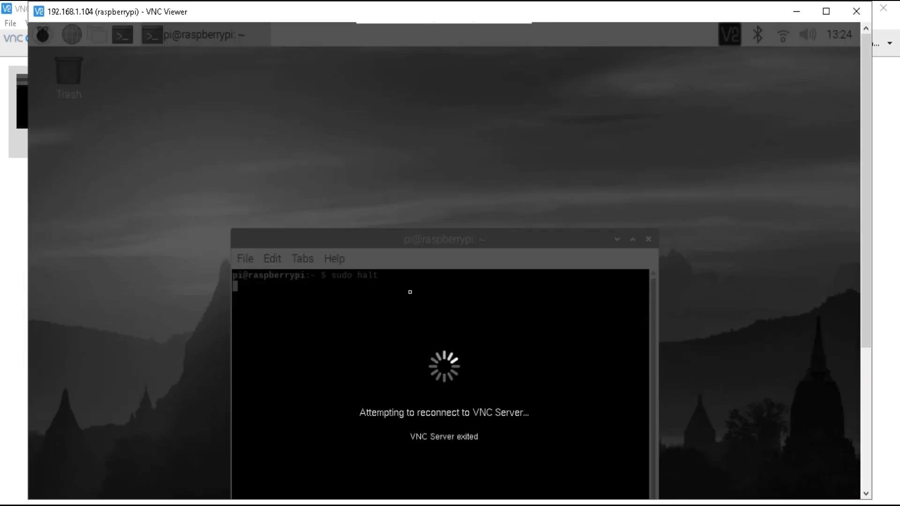